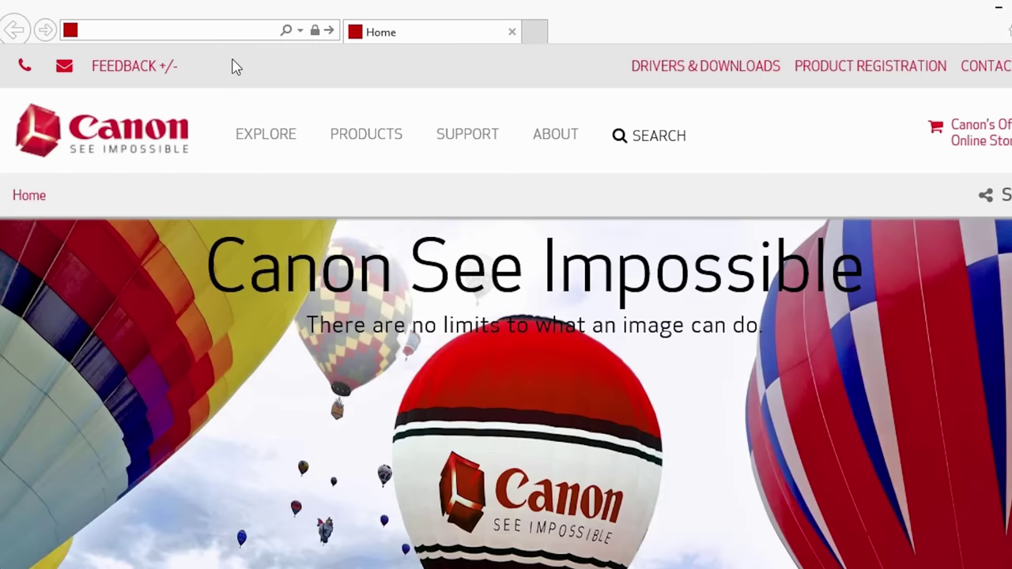
Step: Visit canon.com/ijsetup, choose U.S.A., MX492, Connecting to Computer, Windows PC, and download the setup file
{"action": "left_click", "coordinate": [194, 30]}
{"action": "type", "text": "canon.com/"}
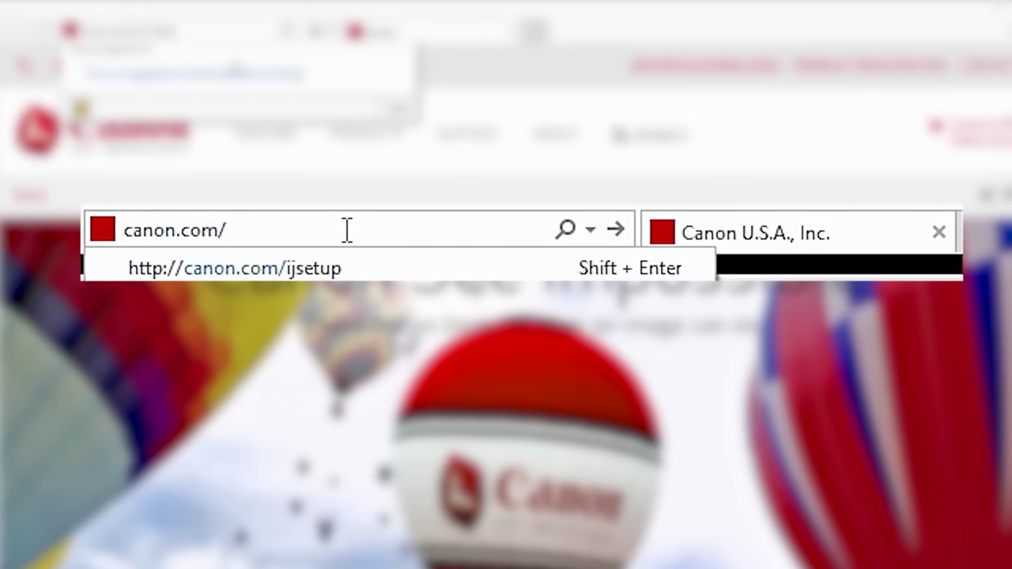
{"action": "type", "text": "ijsetup"}
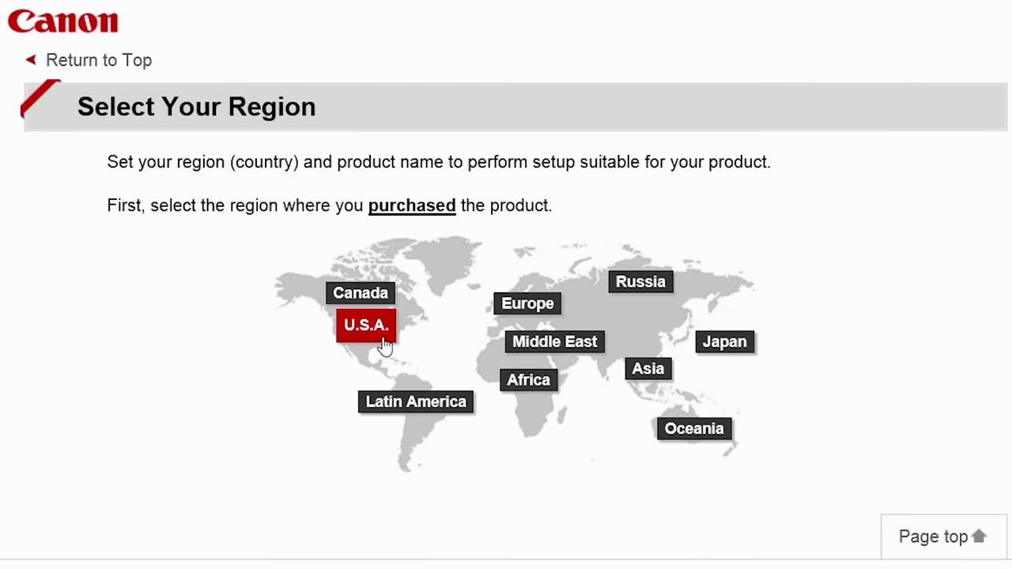
{"action": "left_click", "coordinate": [386, 347]}
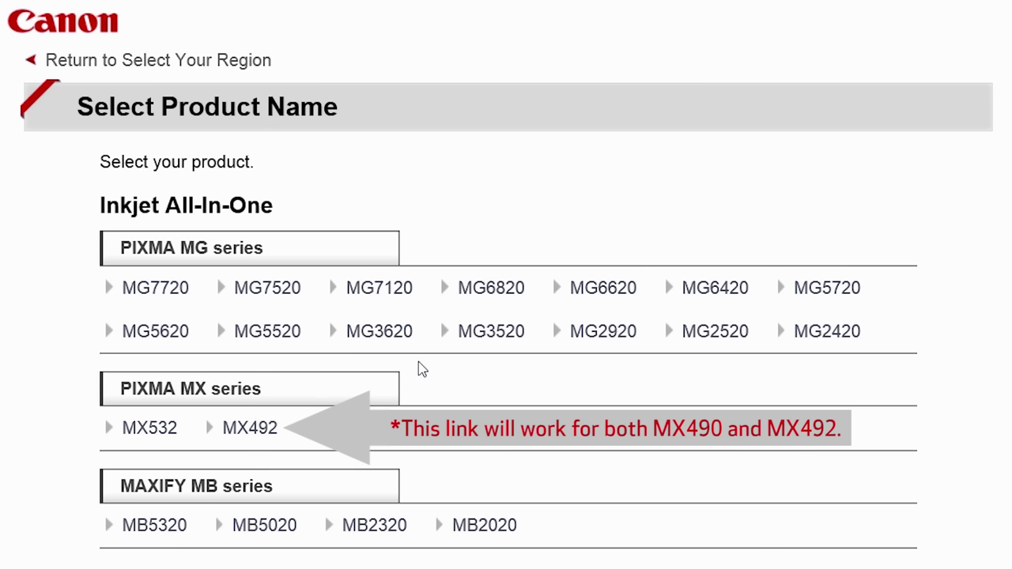
{"action": "left_click", "coordinate": [247, 433]}
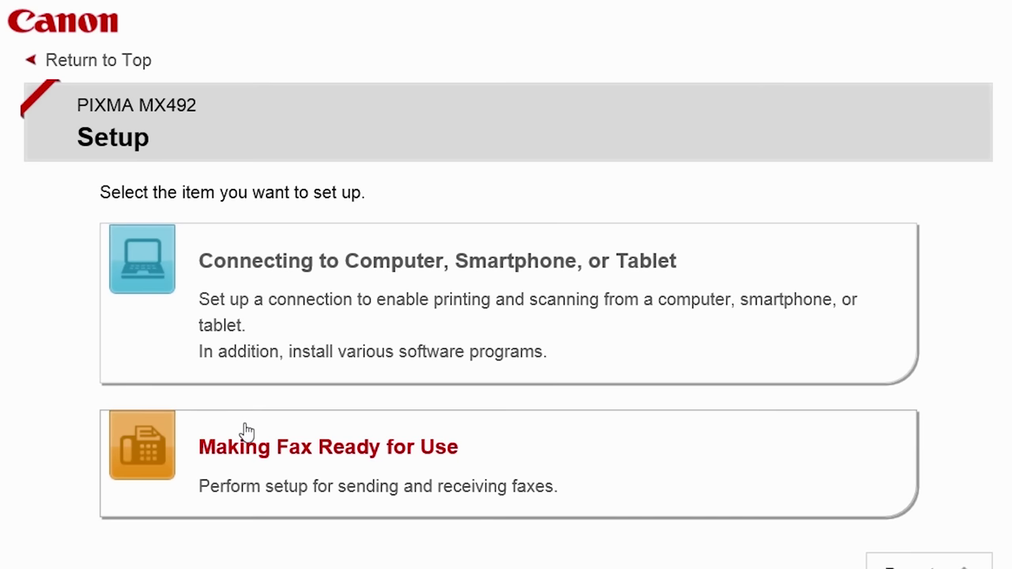
{"action": "left_click", "coordinate": [339, 328]}
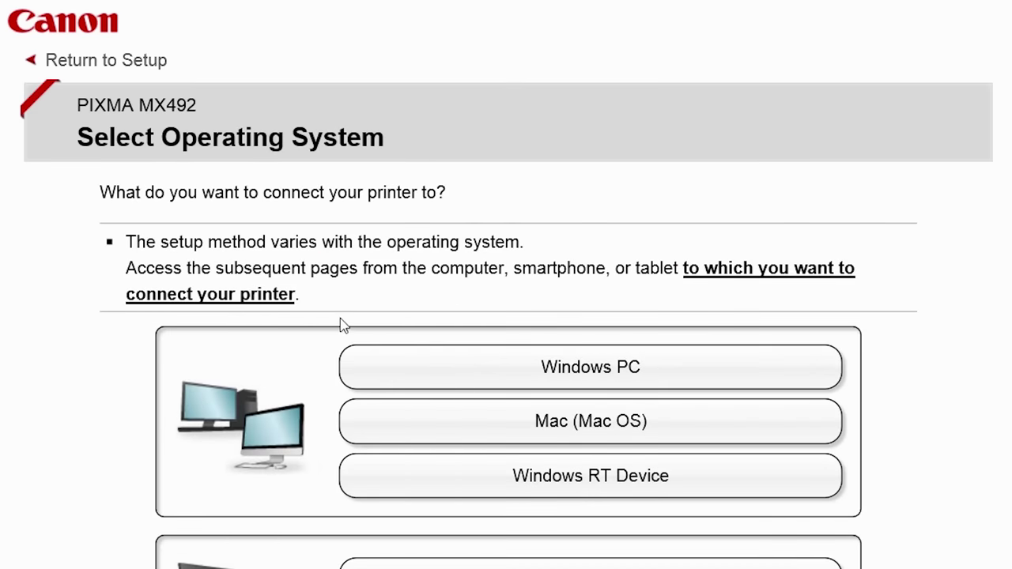
{"action": "left_click", "coordinate": [515, 370]}
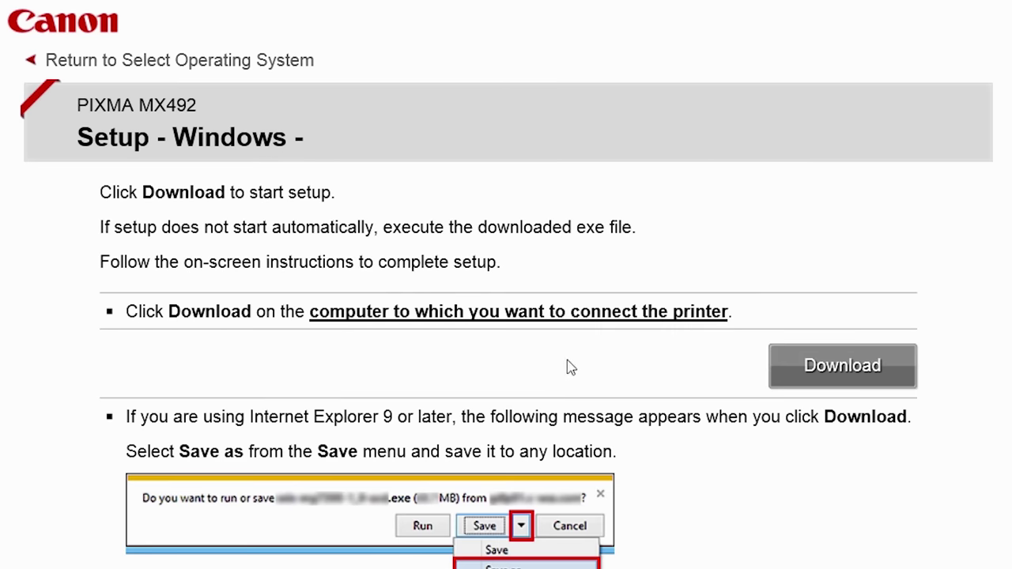
{"action": "left_click", "coordinate": [787, 370]}
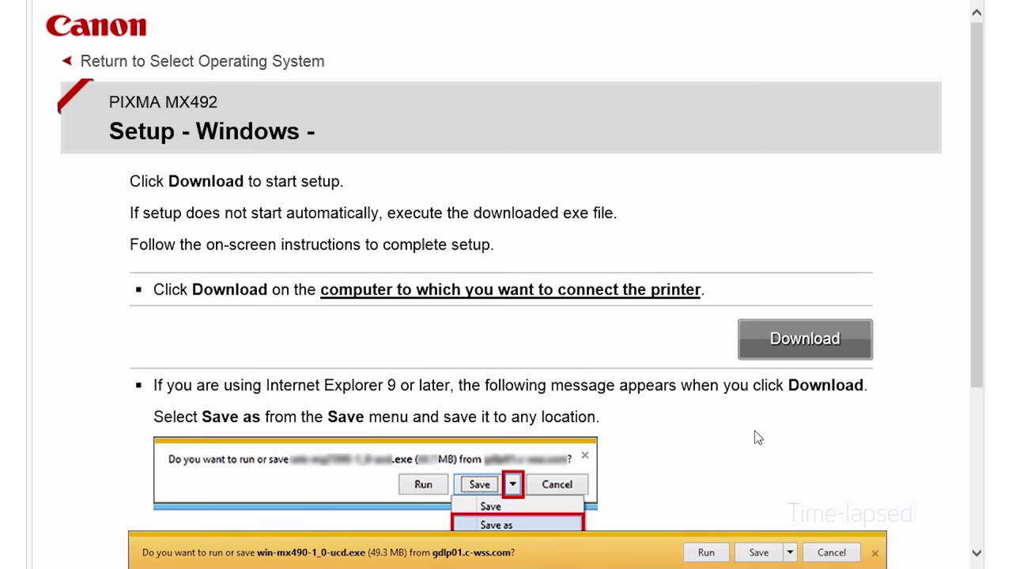
Step: Run the downloaded installer and choose Wireless LAN Connection via the wireless router
{"action": "left_click", "coordinate": [706, 553]}
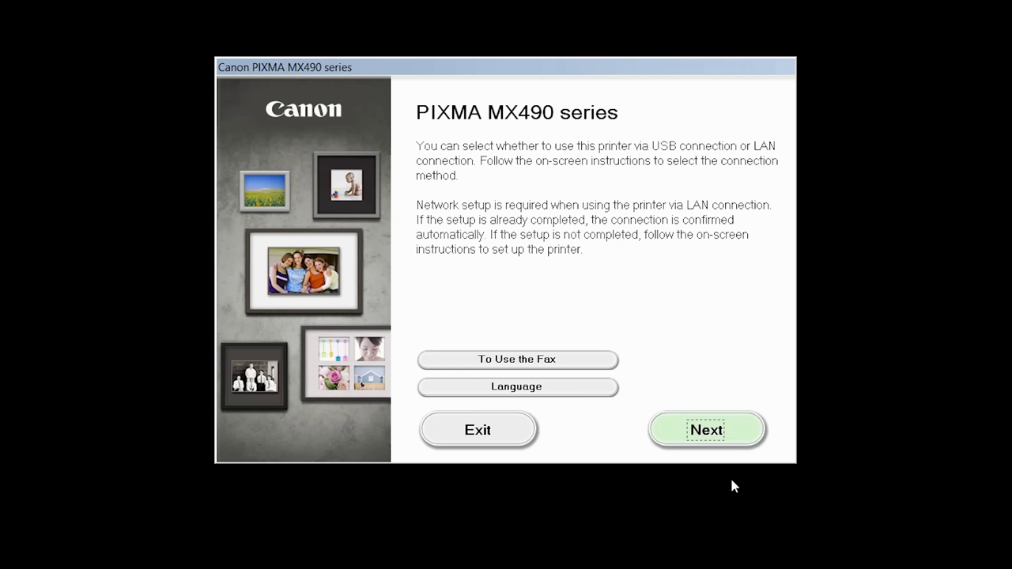
{"action": "left_click", "coordinate": [734, 434]}
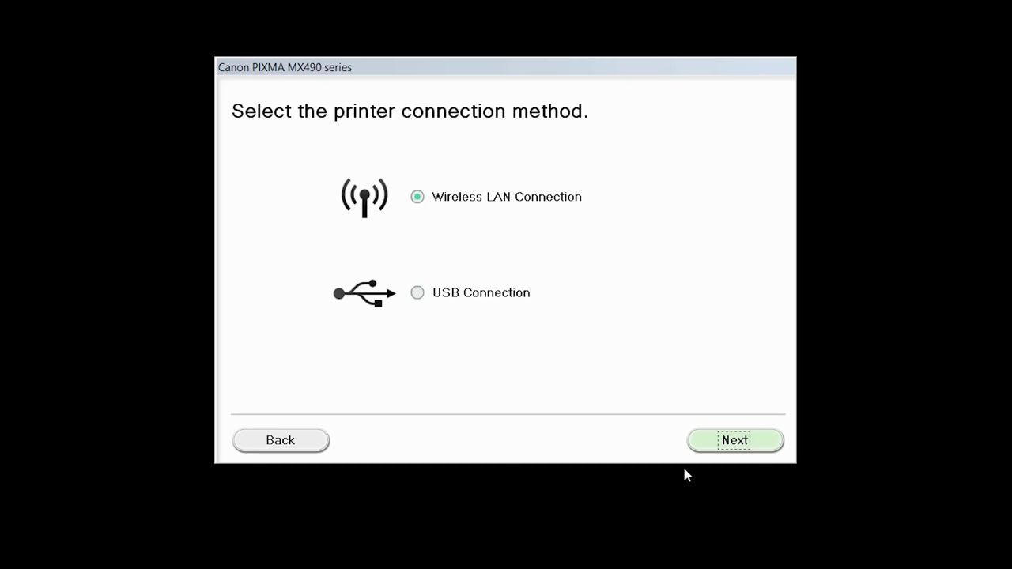
{"action": "left_click", "coordinate": [419, 198]}
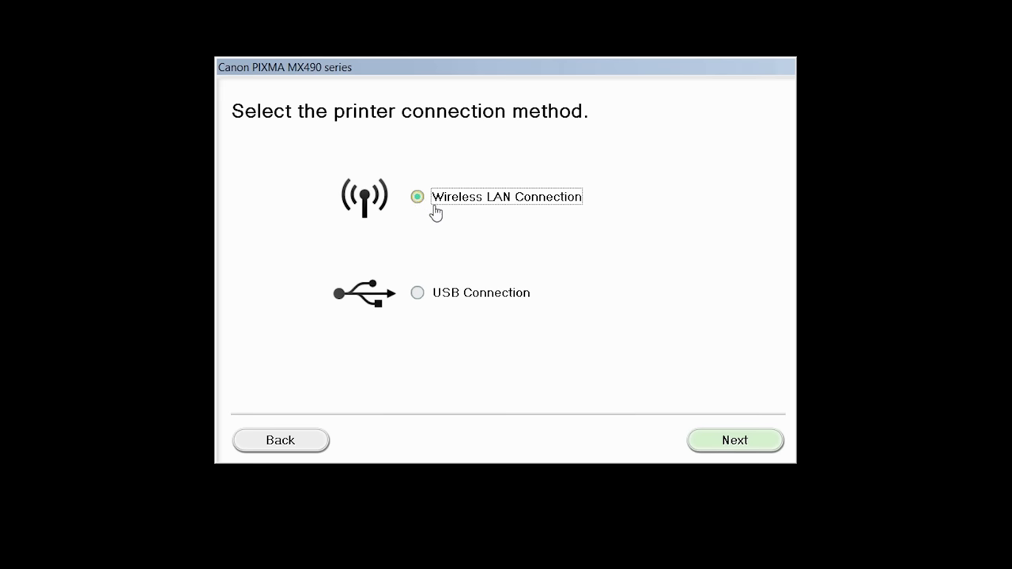
{"action": "left_click", "coordinate": [717, 440]}
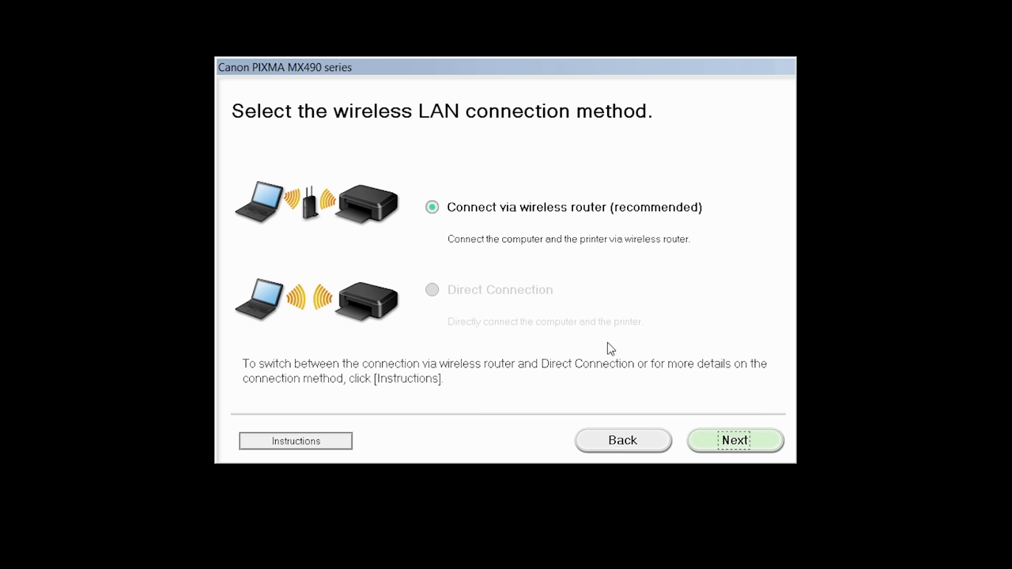
{"action": "left_click", "coordinate": [433, 208]}
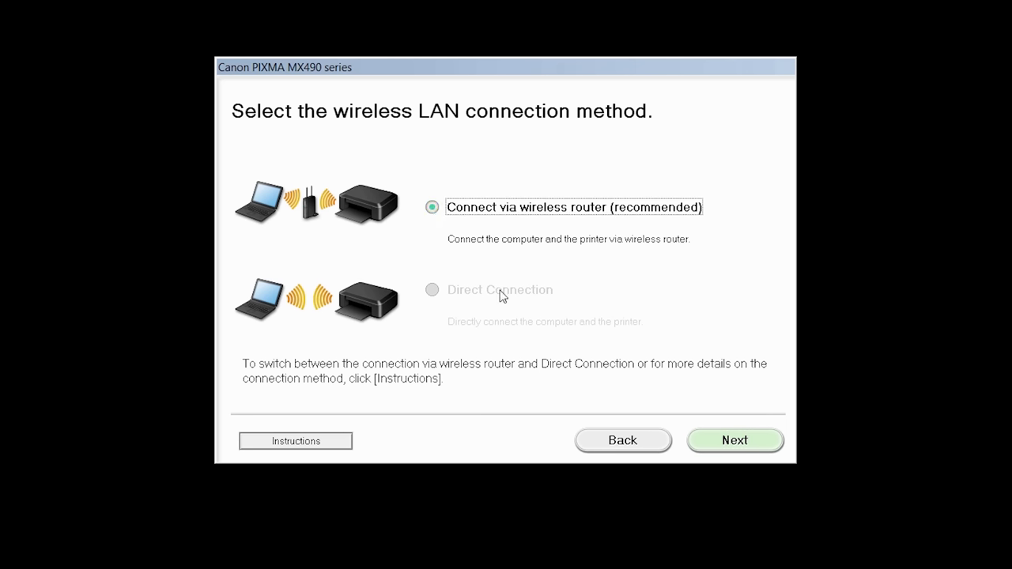
{"action": "left_click", "coordinate": [719, 457]}
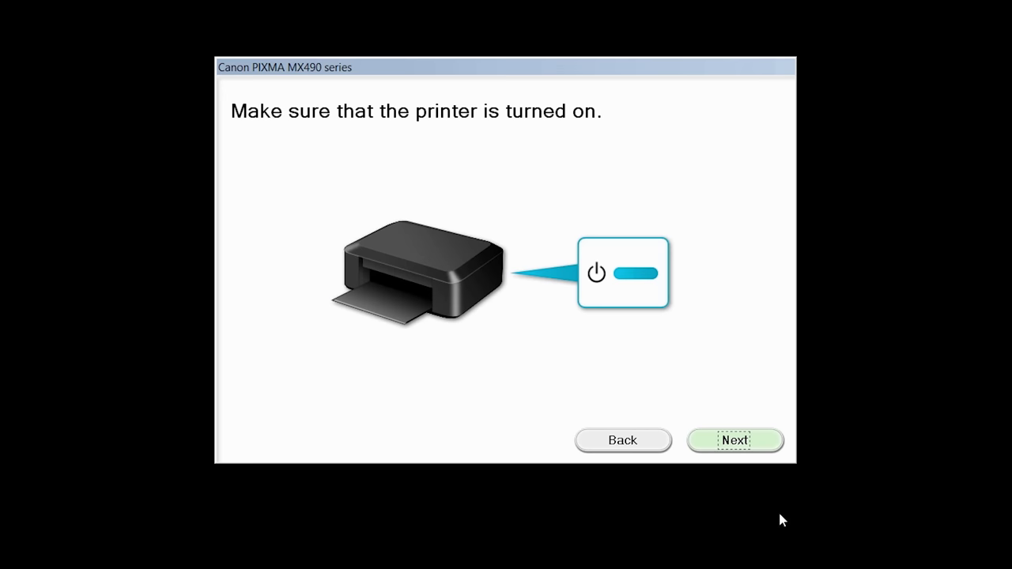
Step: Search for the printer, then tick 'Setting printer could not be found on the list' and continue
{"action": "left_click", "coordinate": [760, 447]}
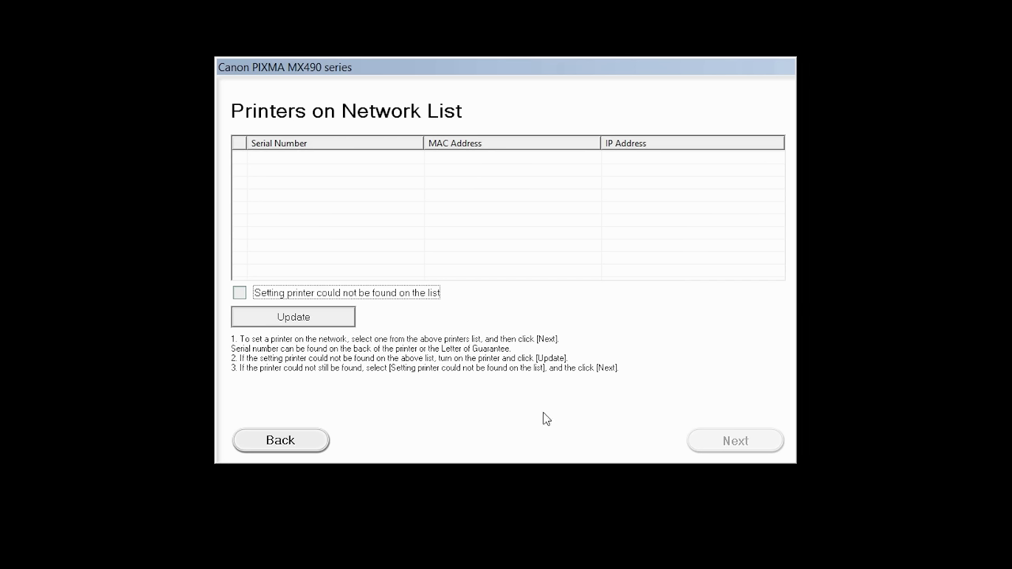
{"action": "left_click", "coordinate": [239, 293]}
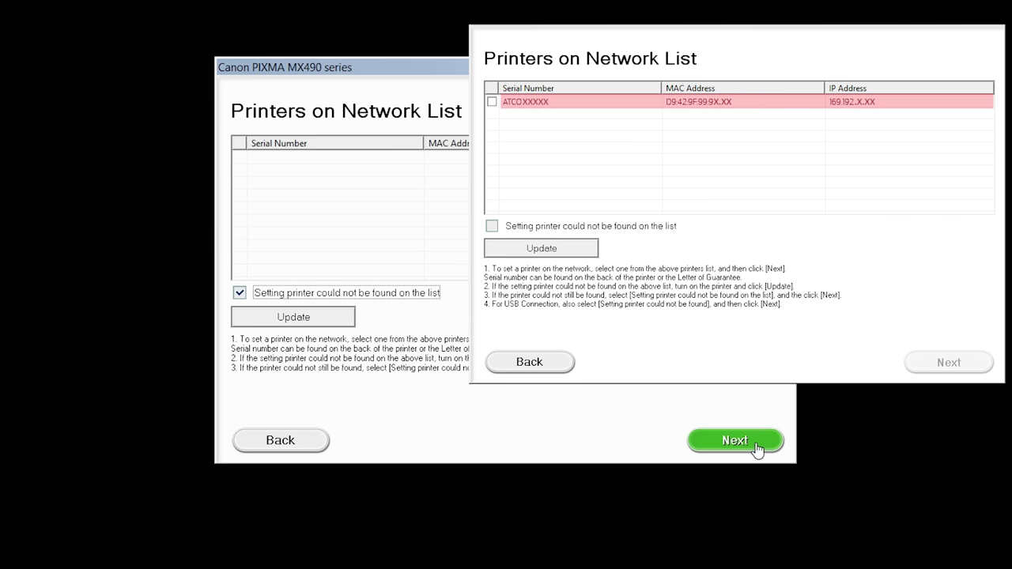
{"action": "left_click", "coordinate": [757, 449]}
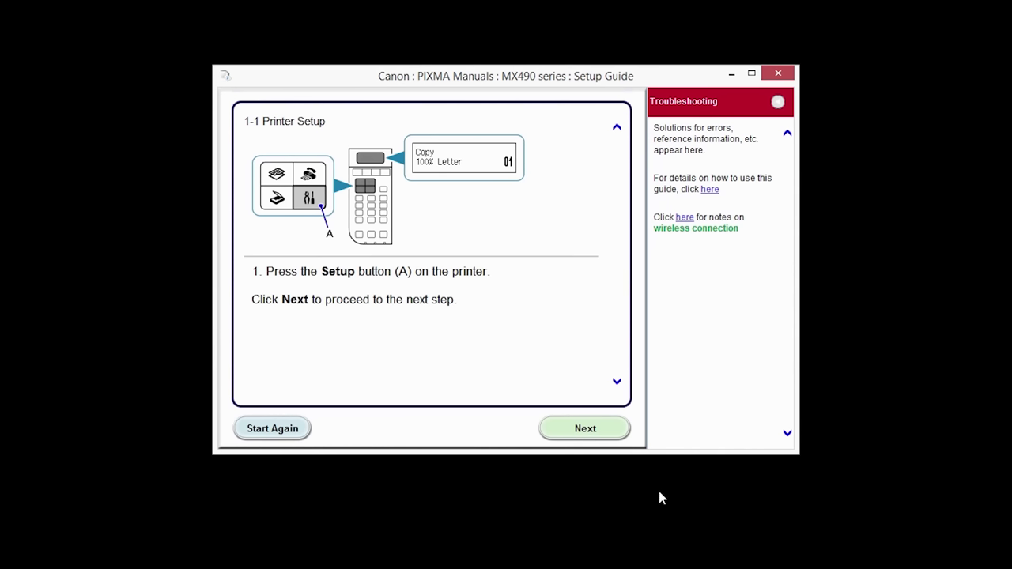
Step: In the Setup Guide, pick Other Methods, then Cableless setup, and advance through steps 3-1 and 3-2
{"action": "left_click", "coordinate": [607, 435]}
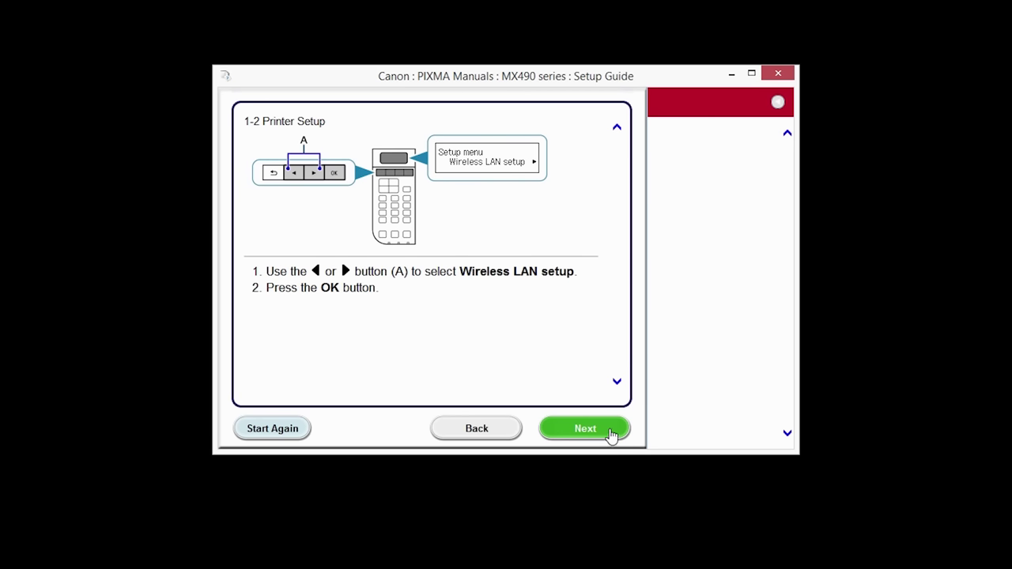
{"action": "left_click", "coordinate": [613, 435]}
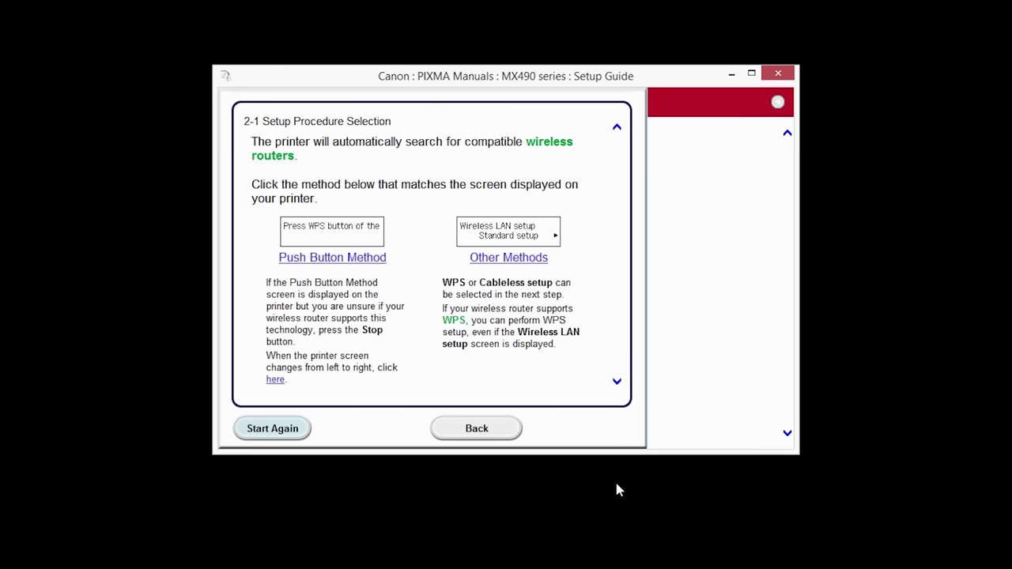
{"action": "left_click", "coordinate": [524, 267]}
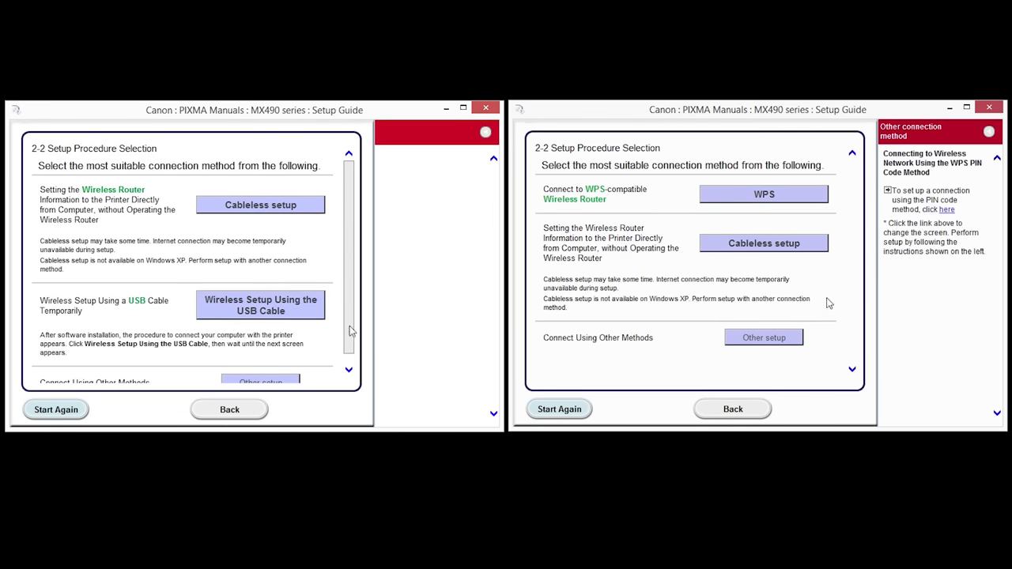
{"action": "left_click", "coordinate": [295, 211]}
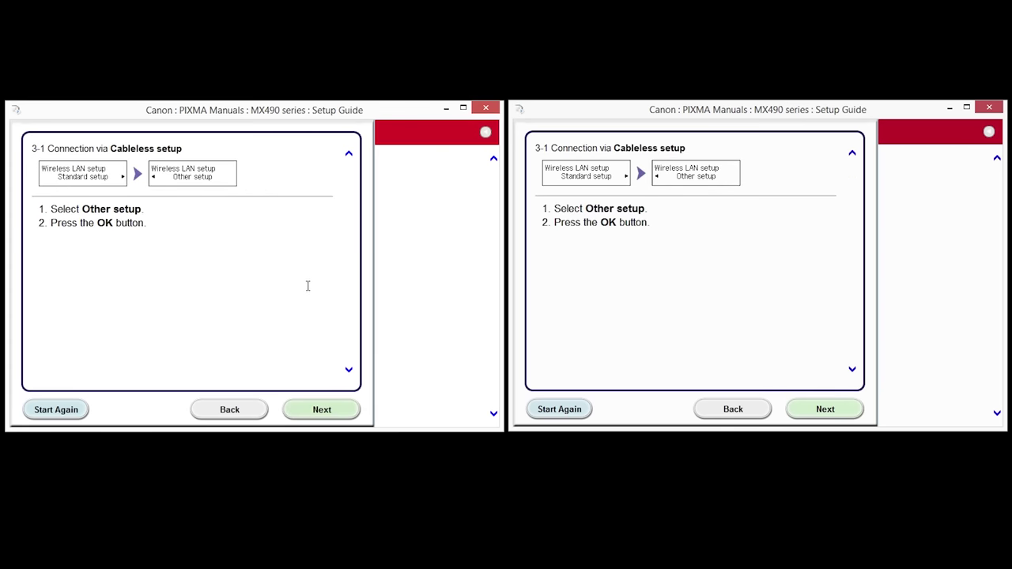
{"action": "left_click", "coordinate": [310, 403]}
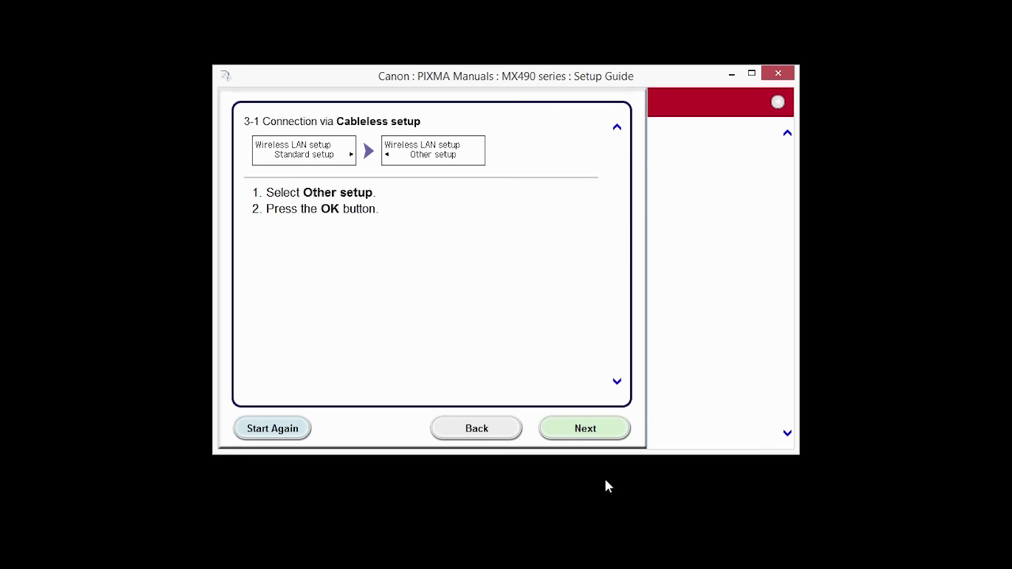
{"action": "left_click", "coordinate": [613, 437]}
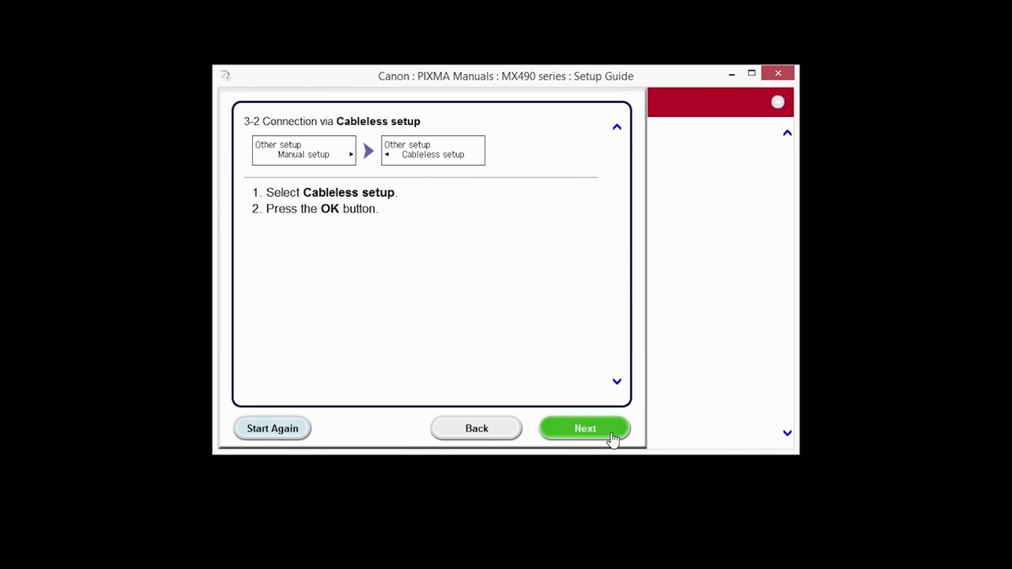
{"action": "left_click", "coordinate": [614, 439]}
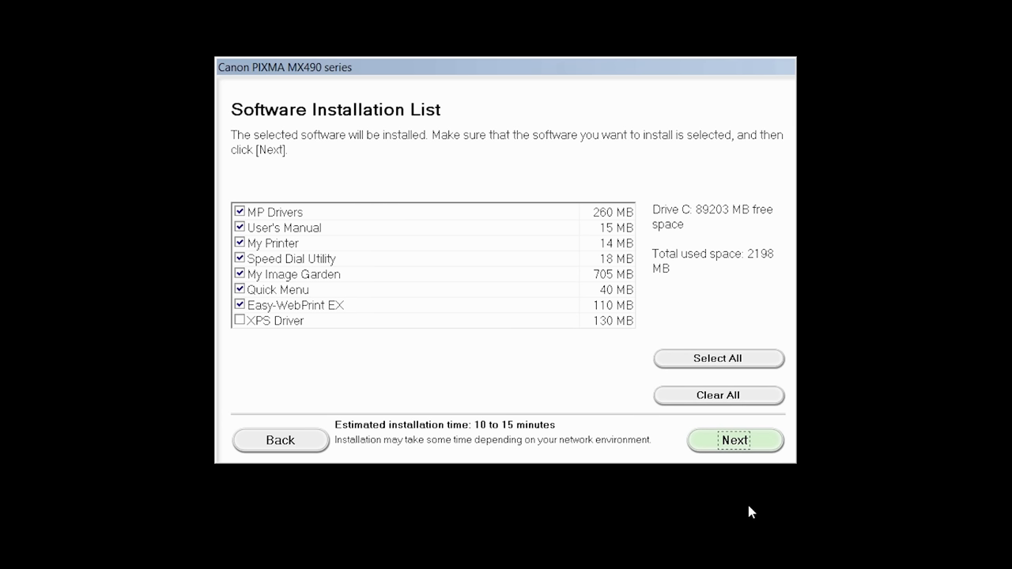
Step: Accept the software list and the License Agreement, then install the MX490 software
{"action": "left_click", "coordinate": [763, 450]}
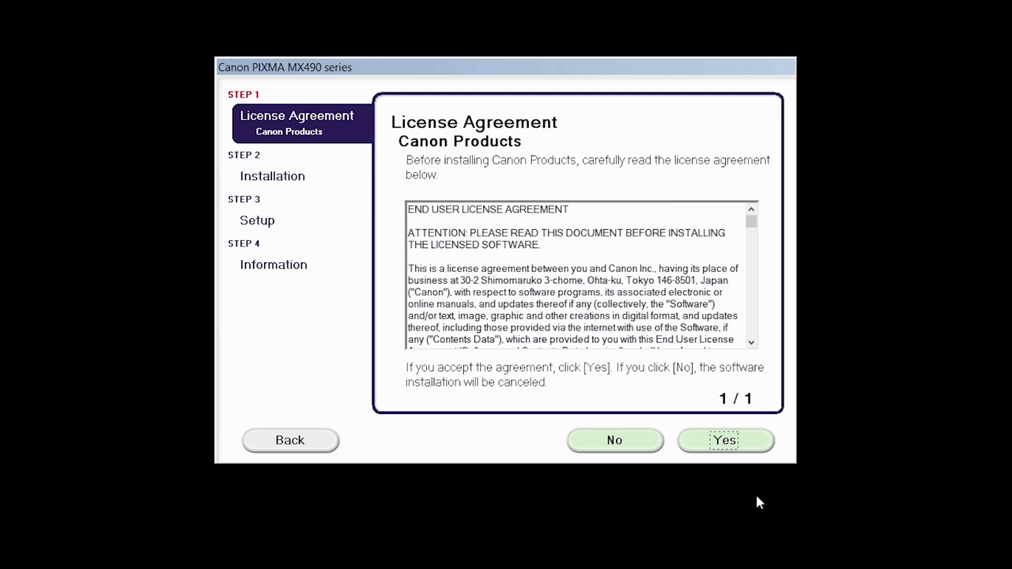
{"action": "left_click", "coordinate": [751, 449]}
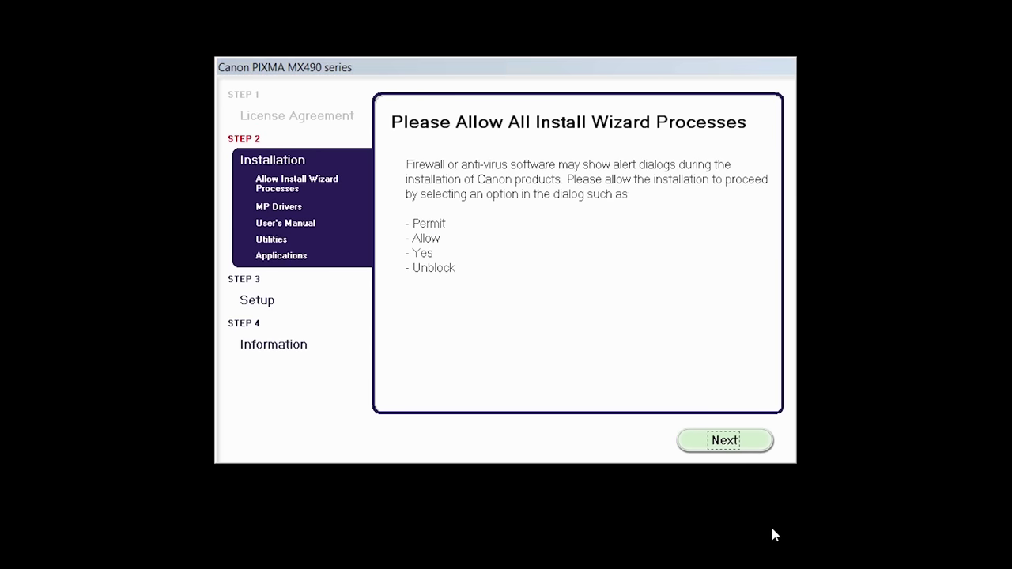
{"action": "left_click", "coordinate": [753, 450]}
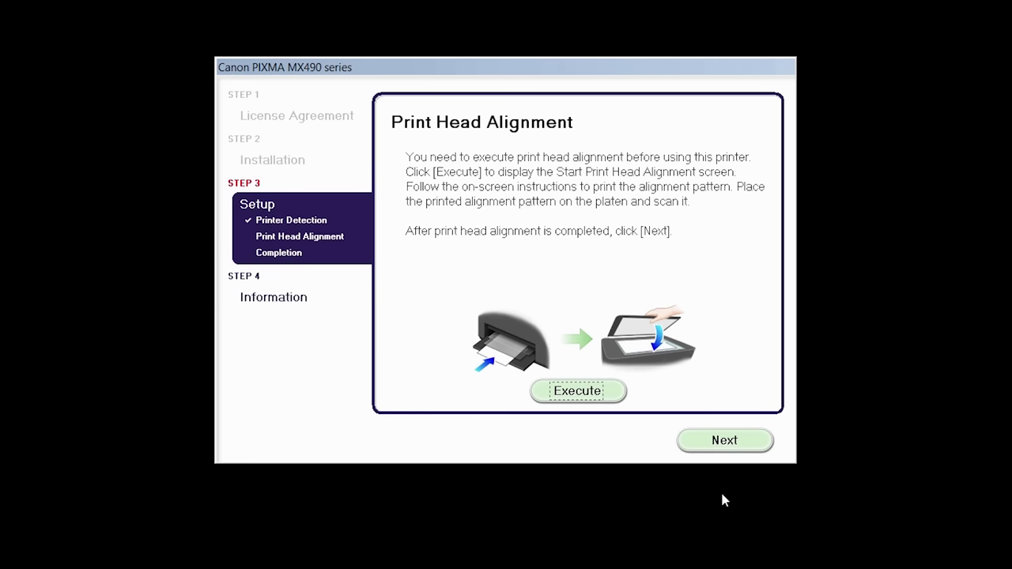
Step: Skip Print Head Alignment and continue past Setup Complete
{"action": "left_click", "coordinate": [743, 447]}
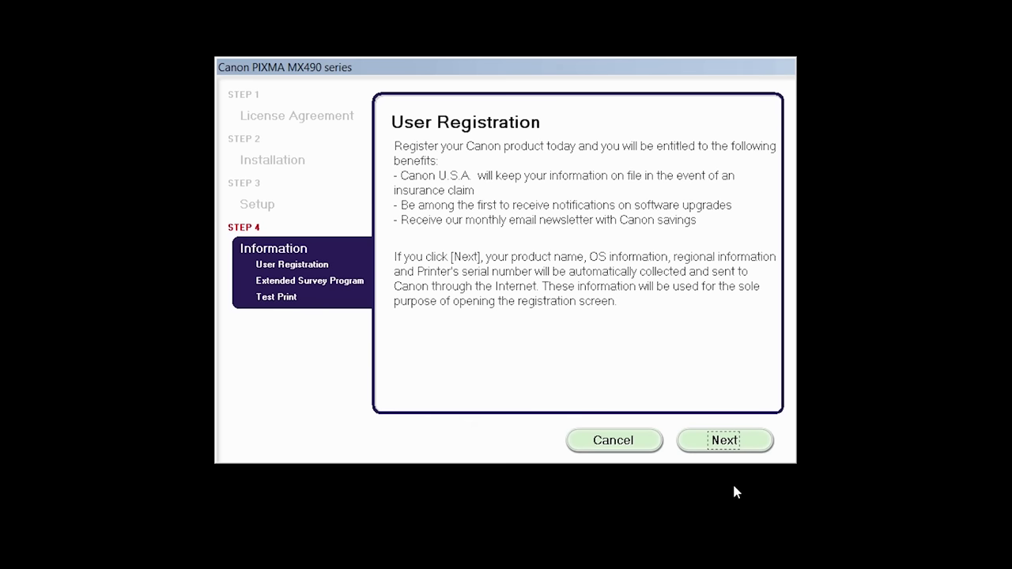
Step: Continue past User Registration and agree to the Extended Survey Program
{"action": "left_click", "coordinate": [758, 448]}
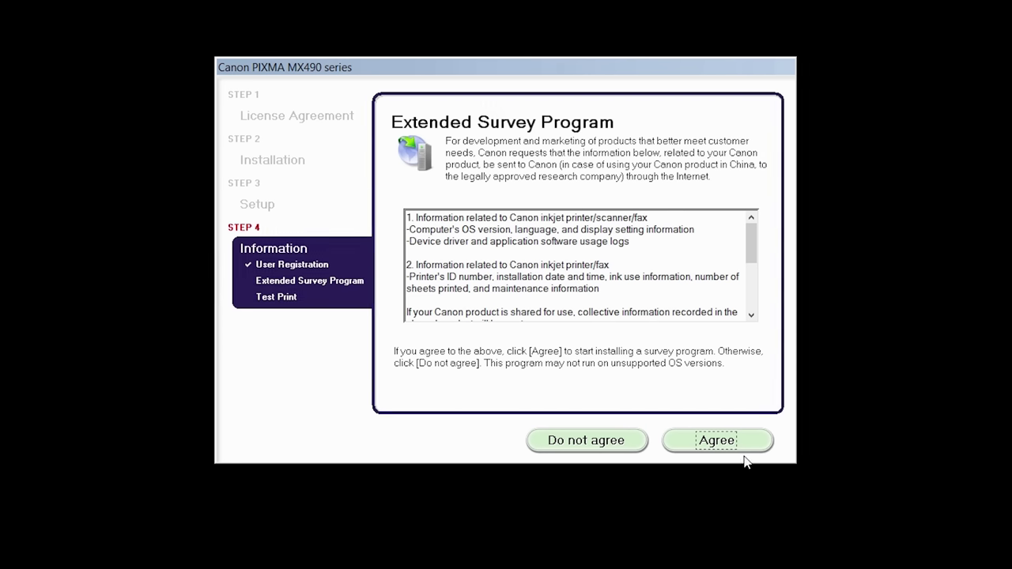
{"action": "left_click", "coordinate": [748, 449]}
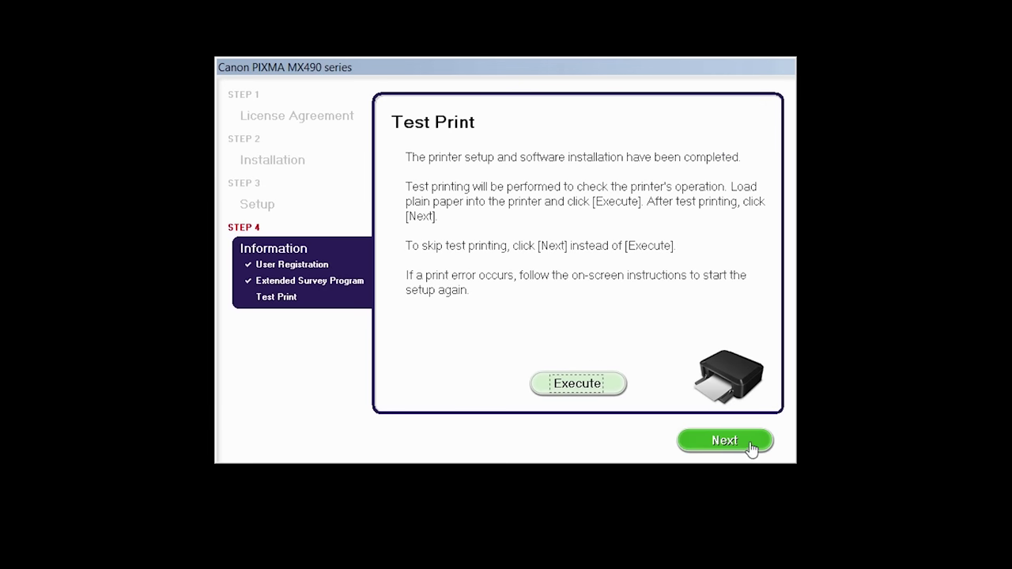
Step: Skip the Test Print to reach 'Installation completed successfully'
{"action": "left_click", "coordinate": [752, 448]}
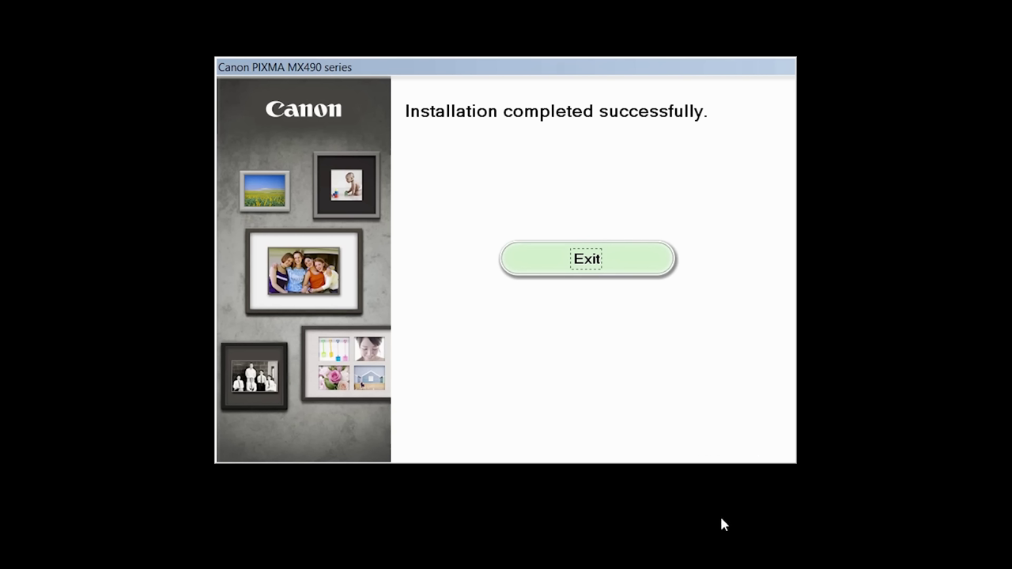